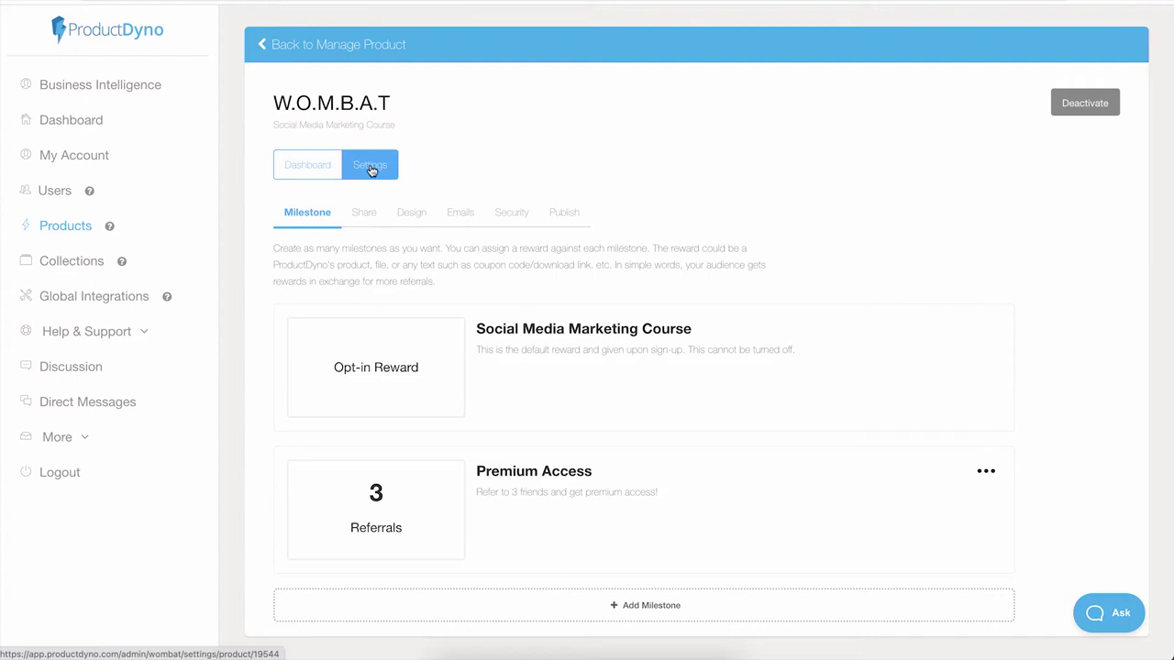
Open the W.O.M.B.A.T campaign's page designer and look over its landing page and reward page settings.
click(412, 216)
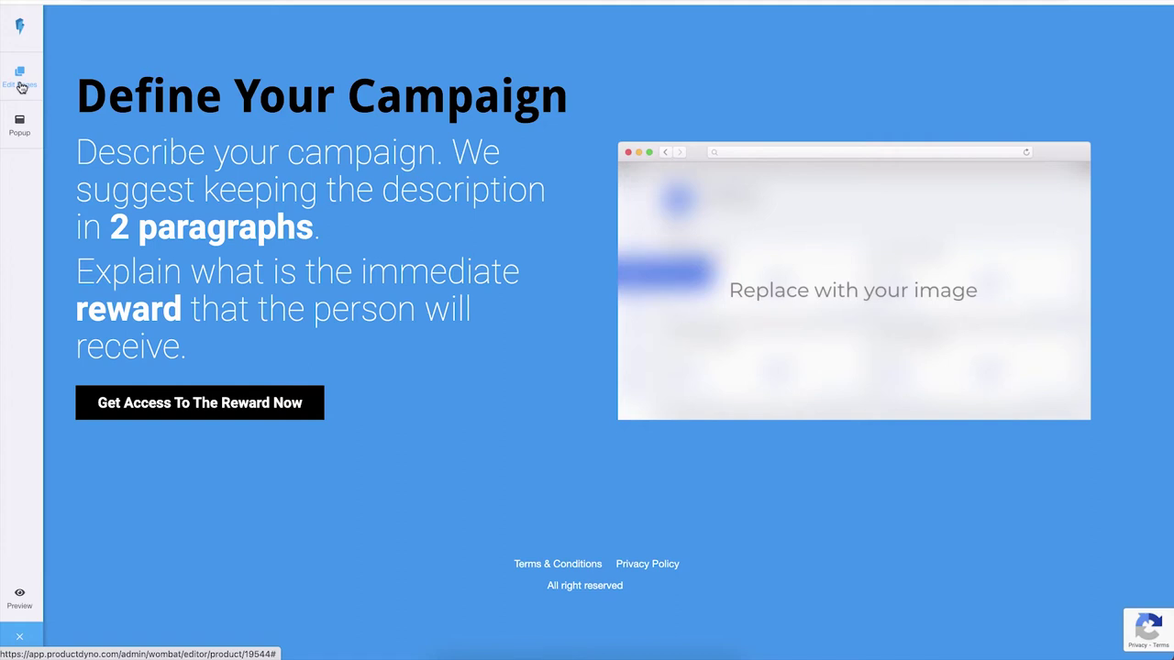
click(20, 85)
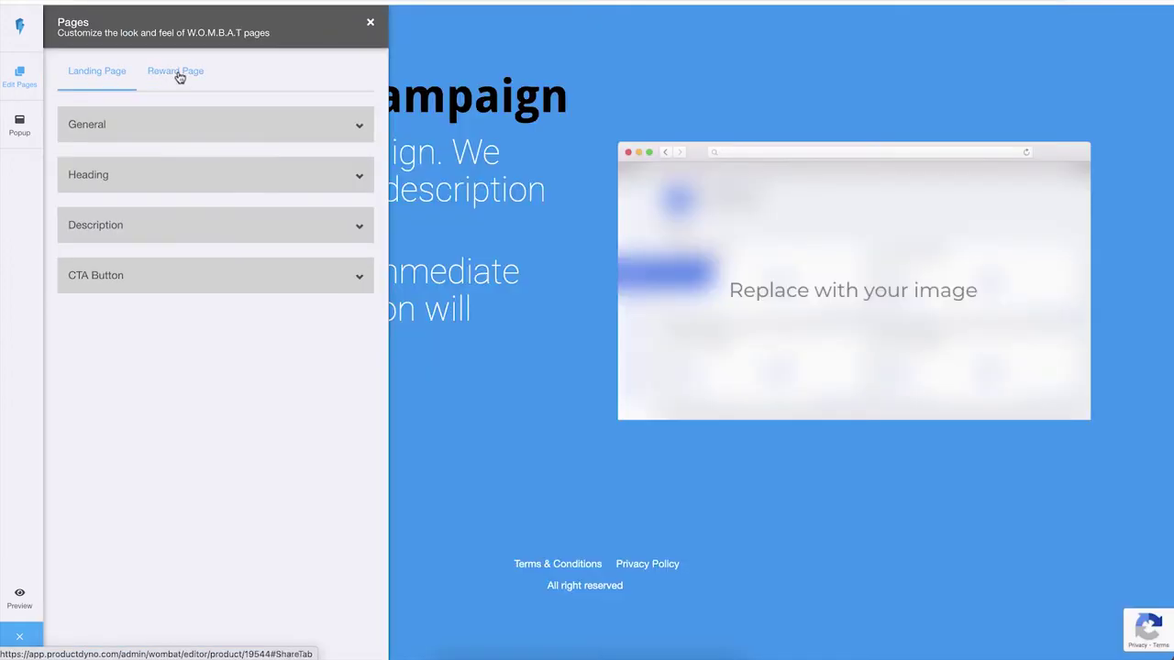
click(179, 78)
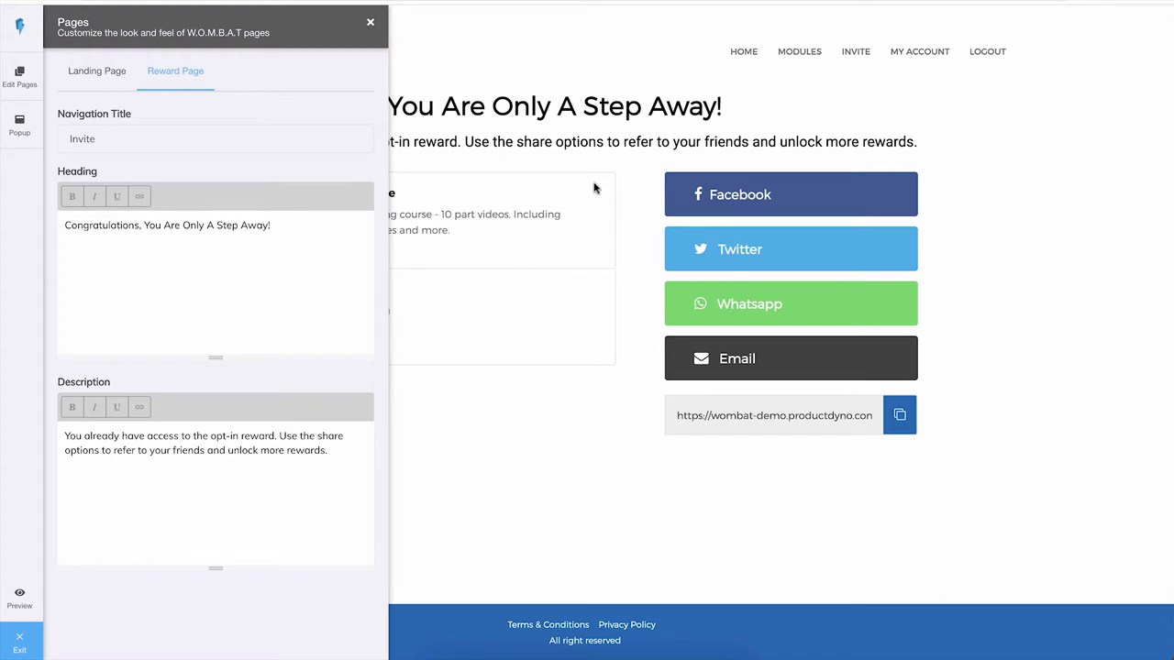
click(95, 77)
click(427, 209)
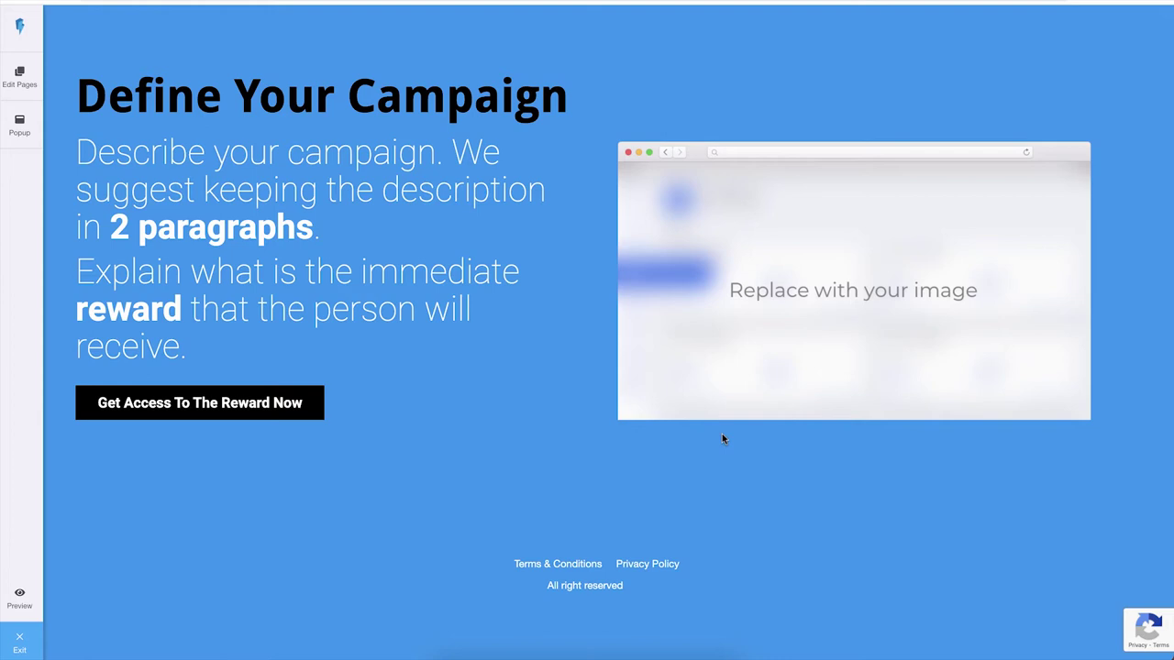
In the landing page's general settings, enable using a video instead of the image.
click(24, 87)
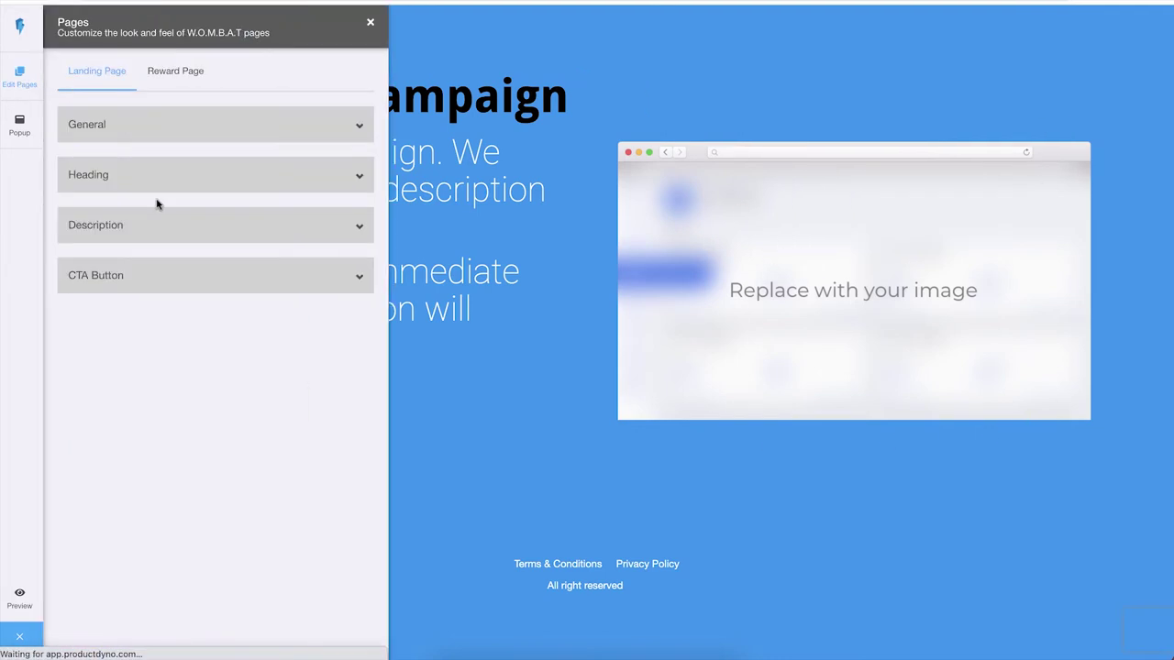
click(176, 132)
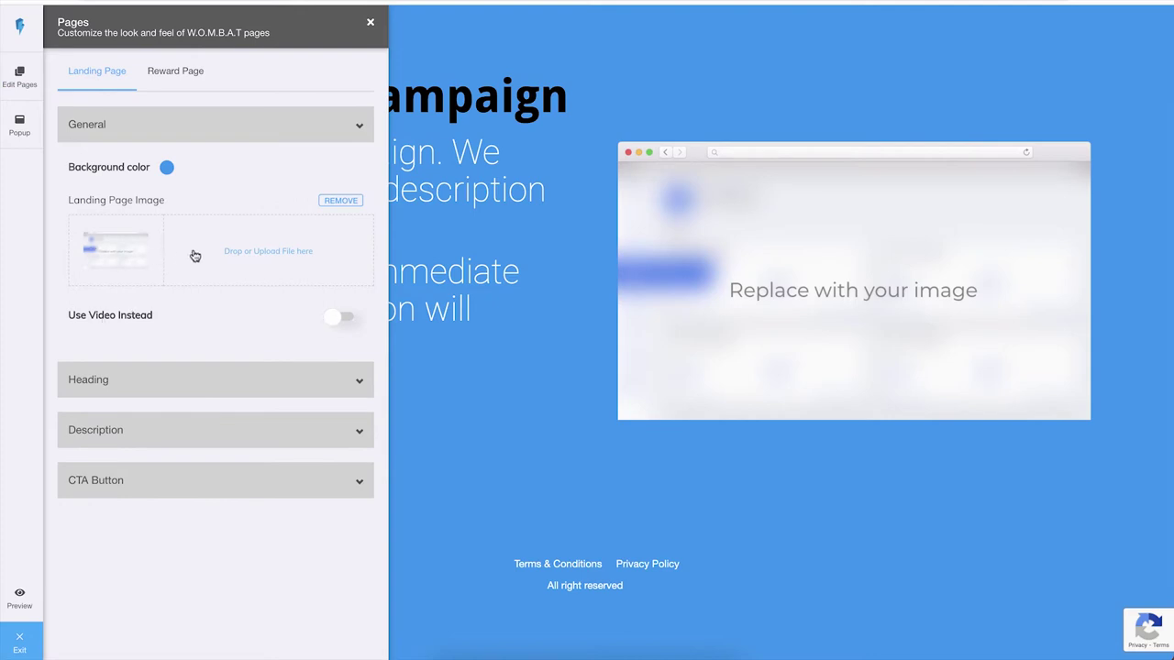
click(337, 321)
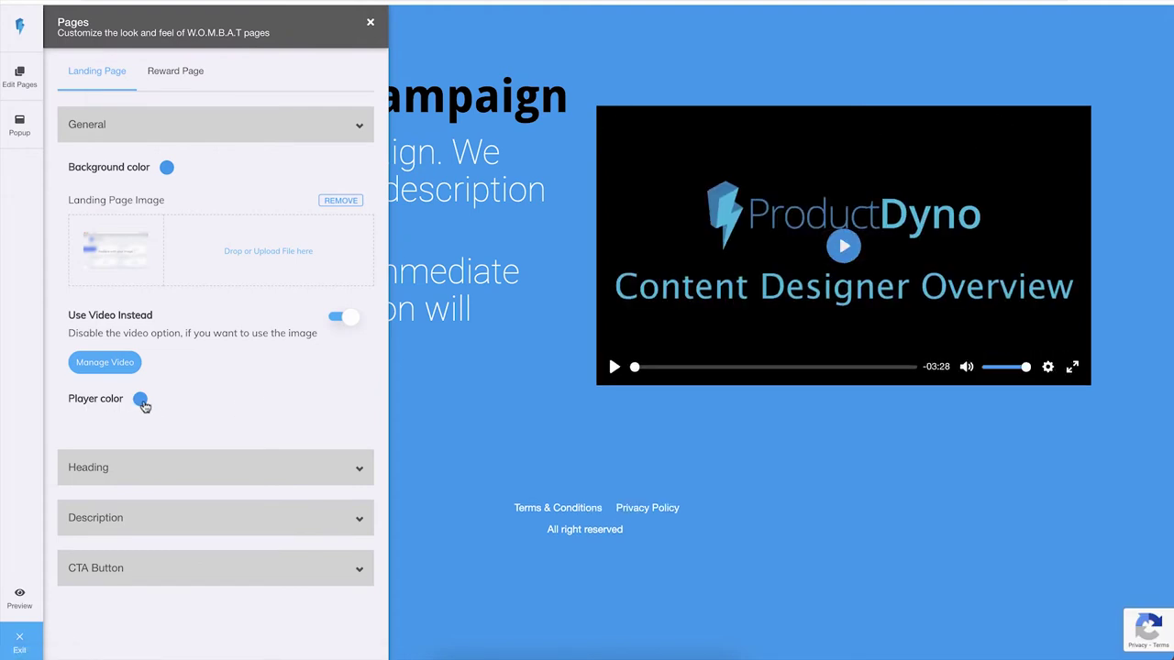
Review the landing page's background color choices, heading options and CTA button settings.
click(168, 173)
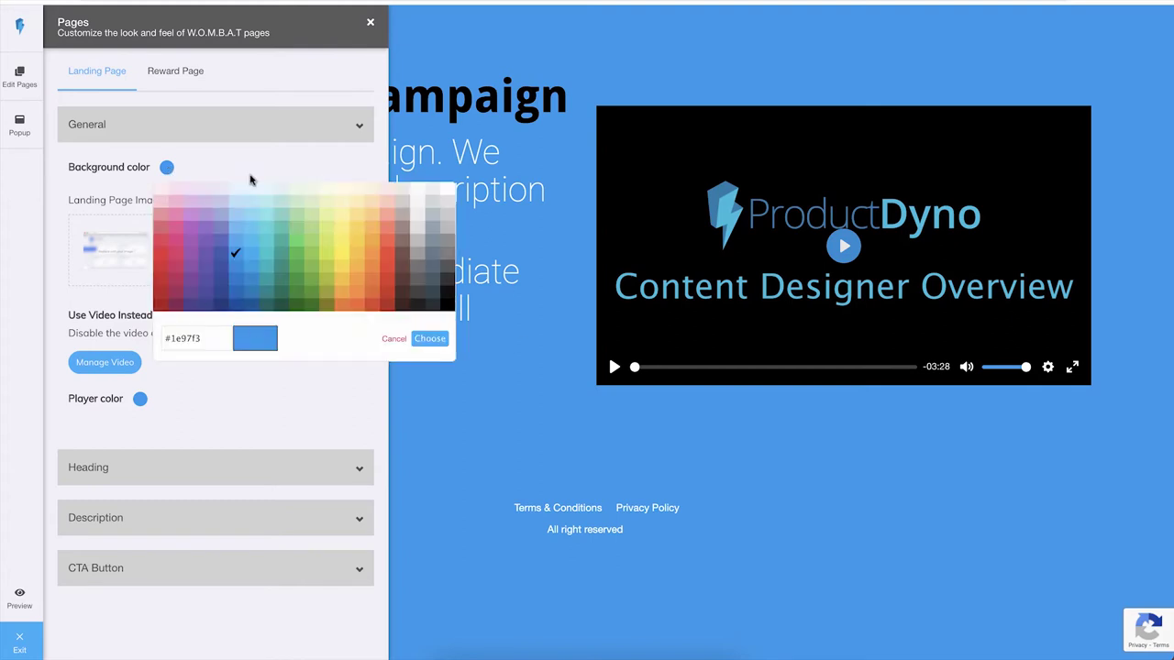
click(217, 469)
click(257, 126)
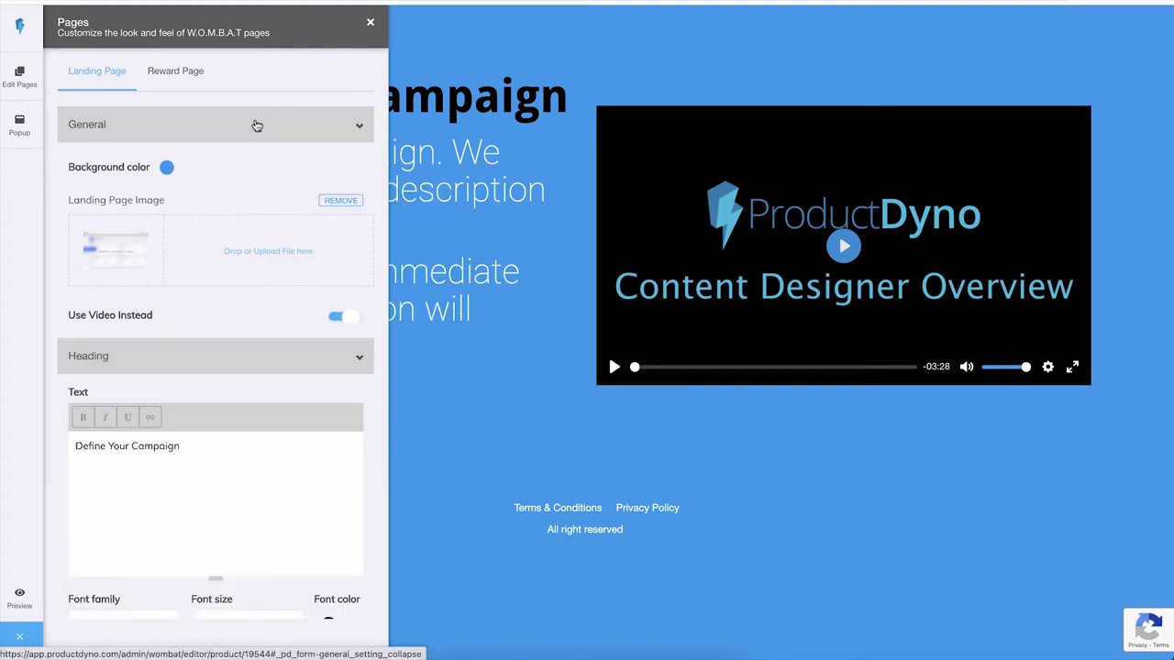
click(233, 171)
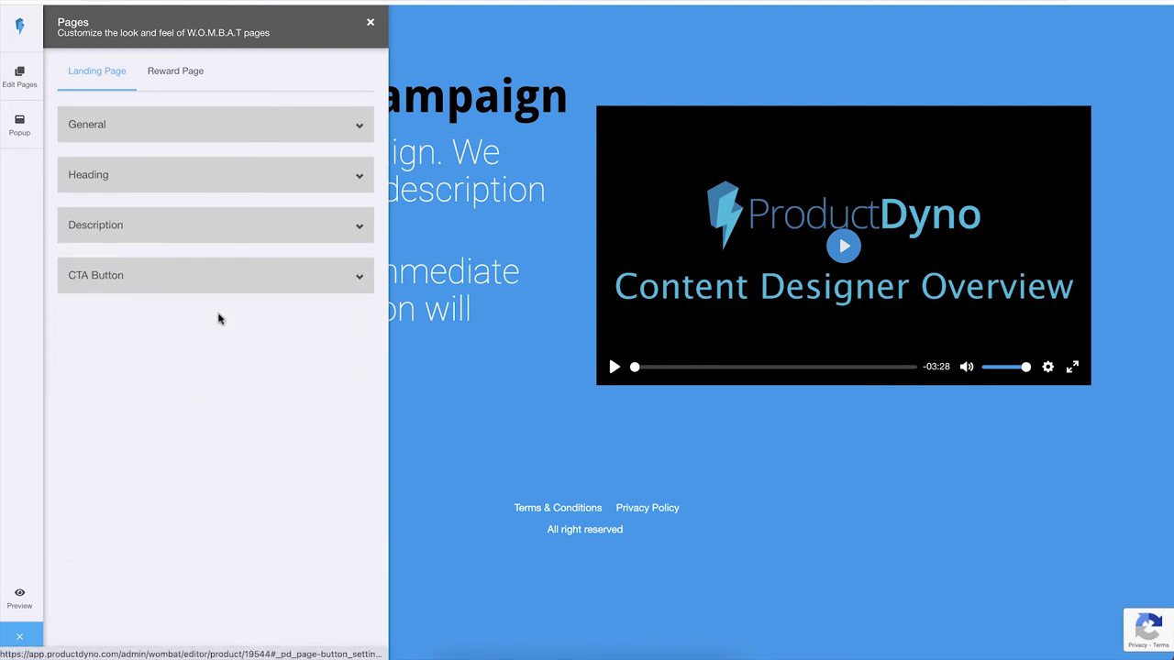
click(187, 276)
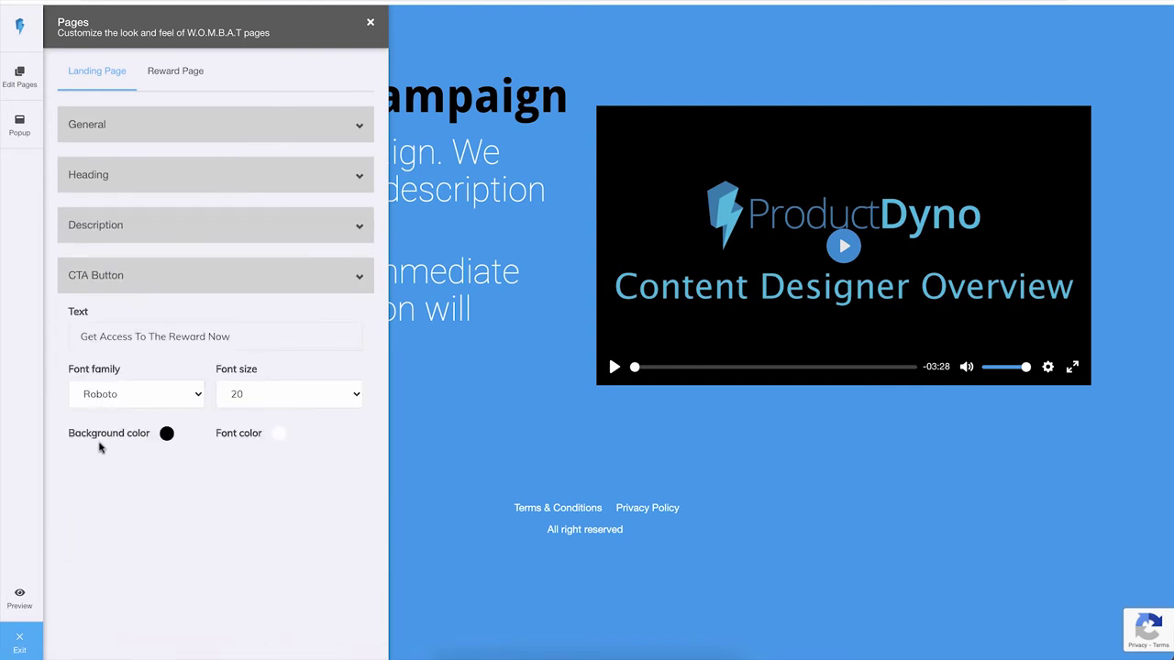
key(Escape)
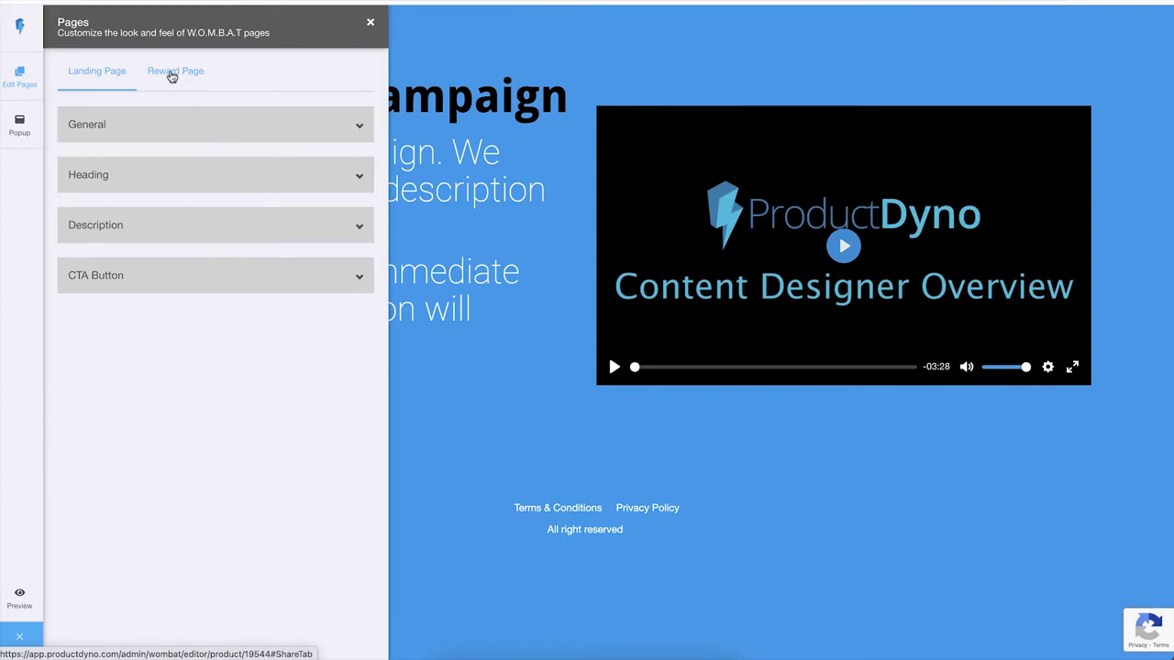
Set the reward page's navigation title to "Rewards" and close the page settings.
click(171, 74)
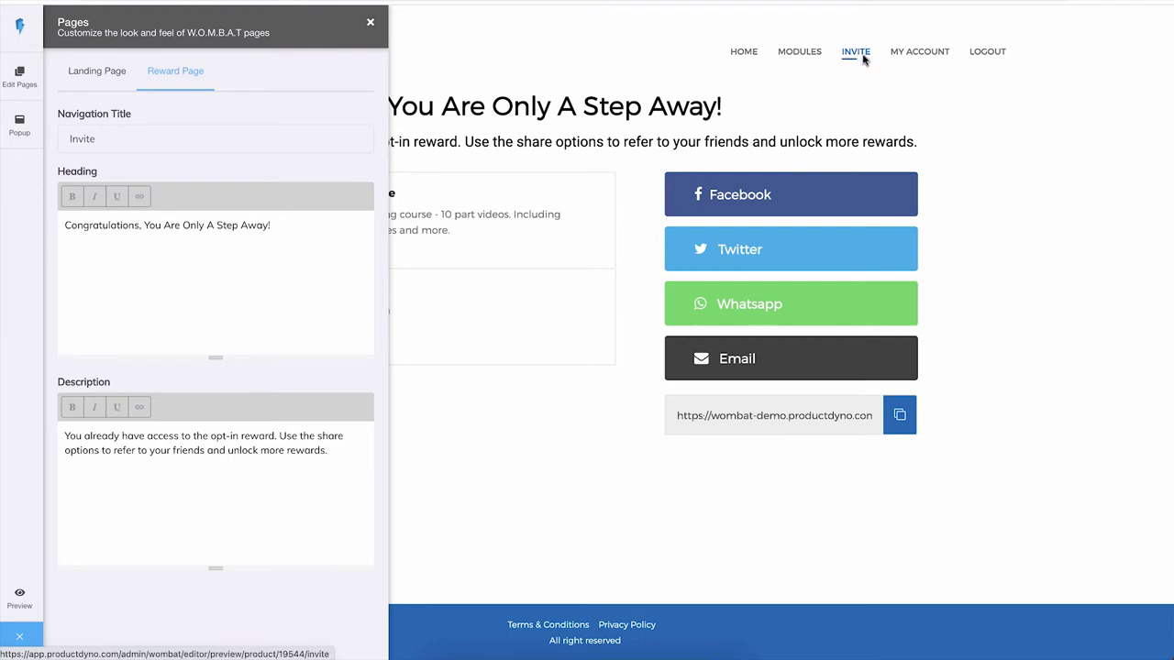
double_click(154, 141)
text(Rewards)
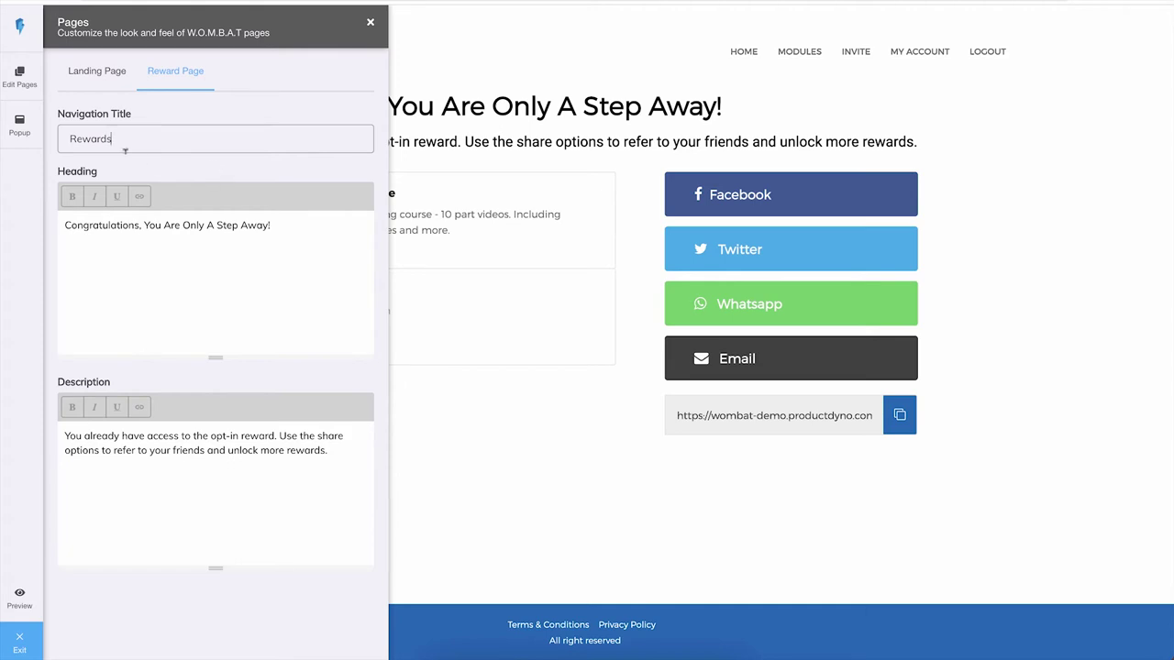
click(163, 163)
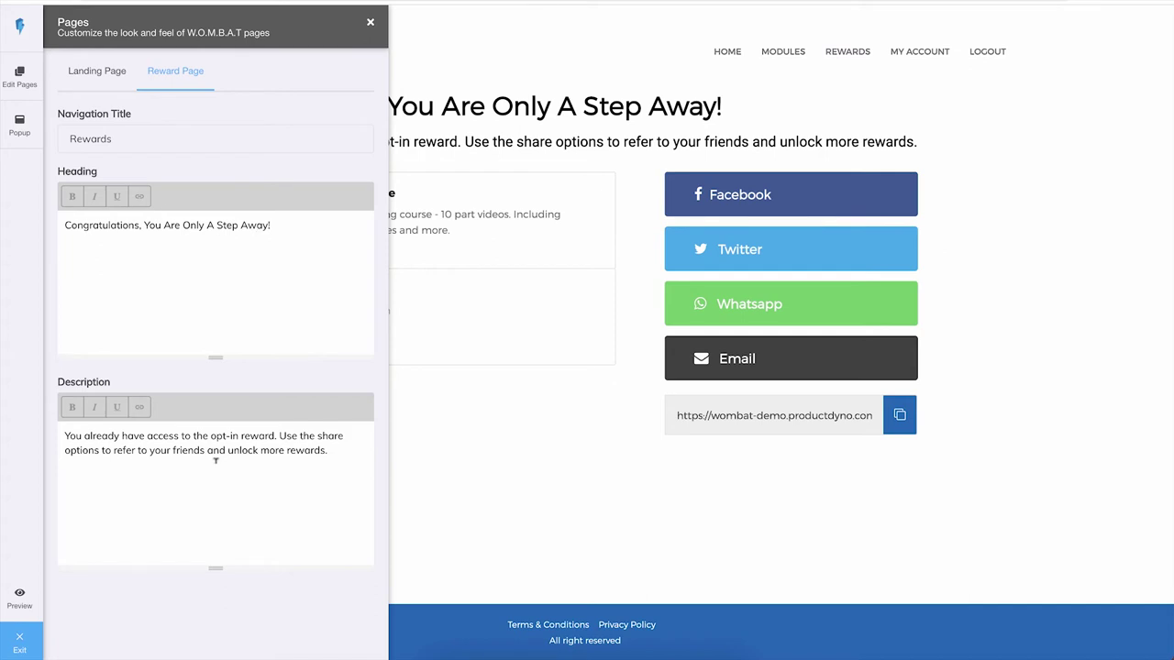
click(370, 22)
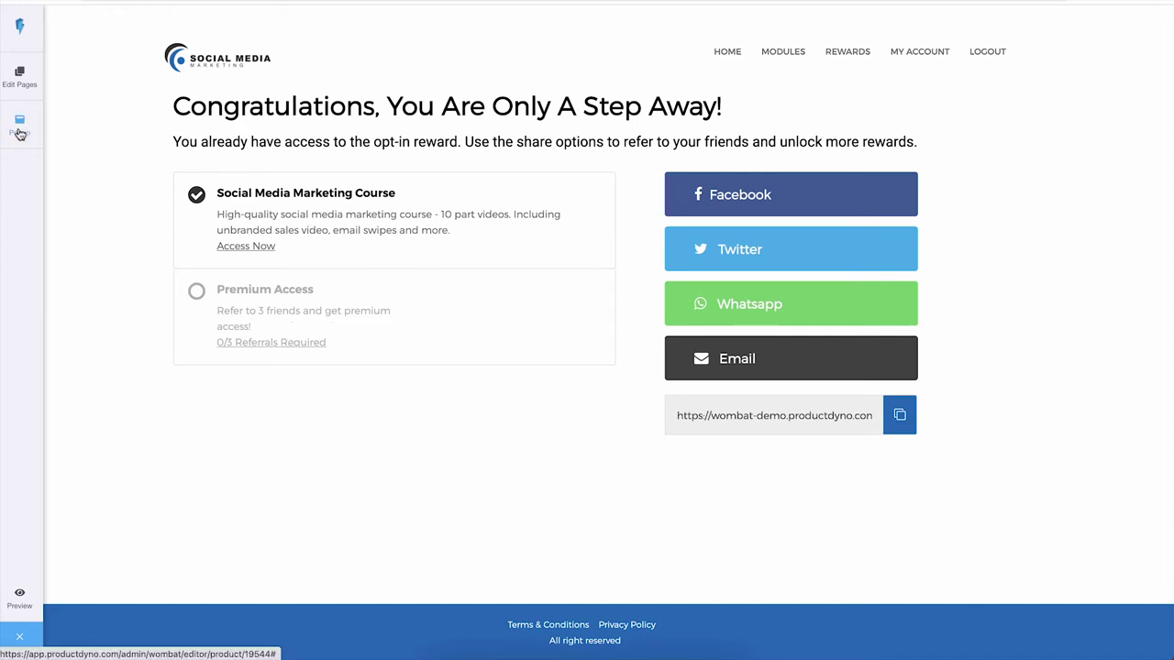
Examine the opt-in popup's form settings, its heading options and the privacy text under the join button.
click(20, 128)
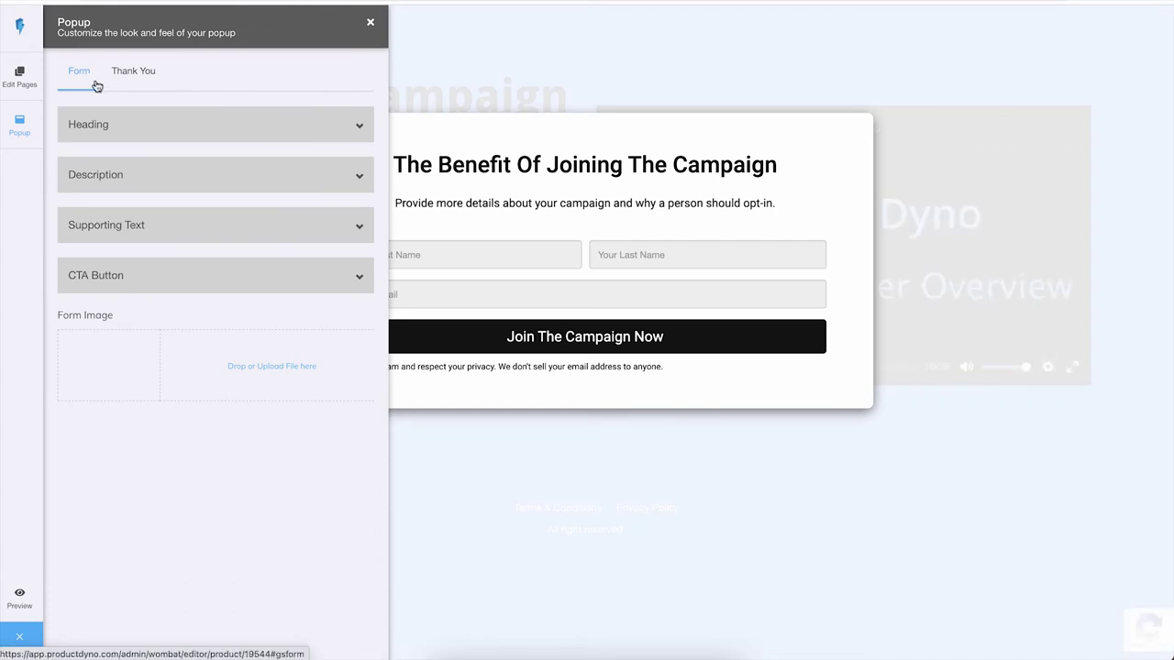
click(371, 25)
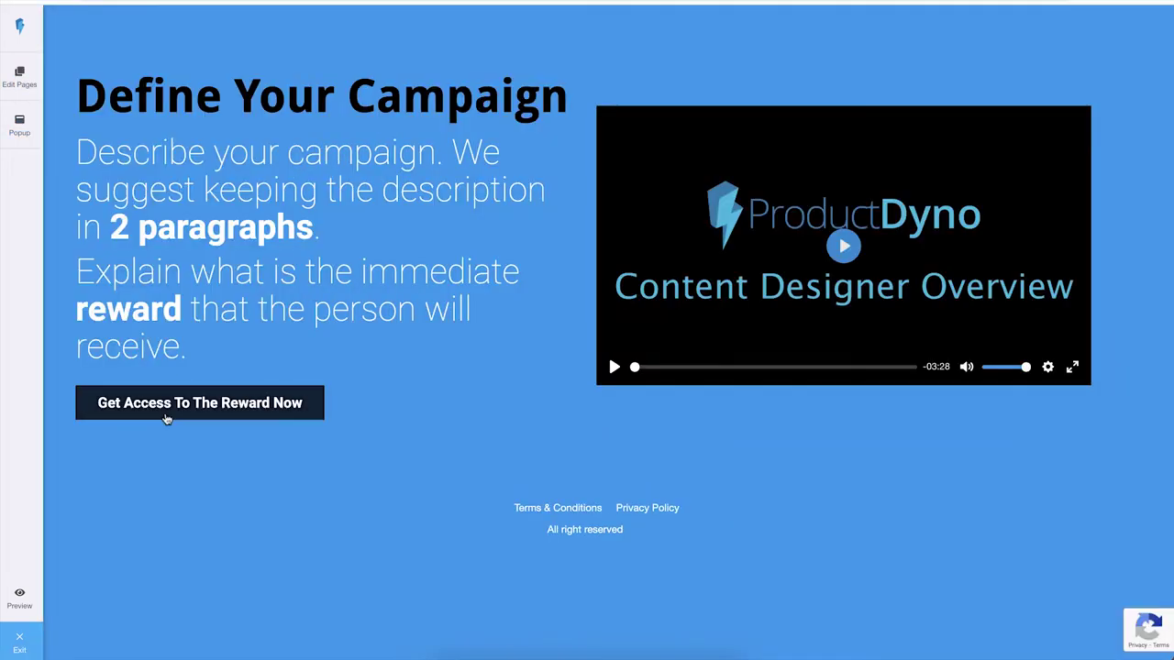
click(20, 129)
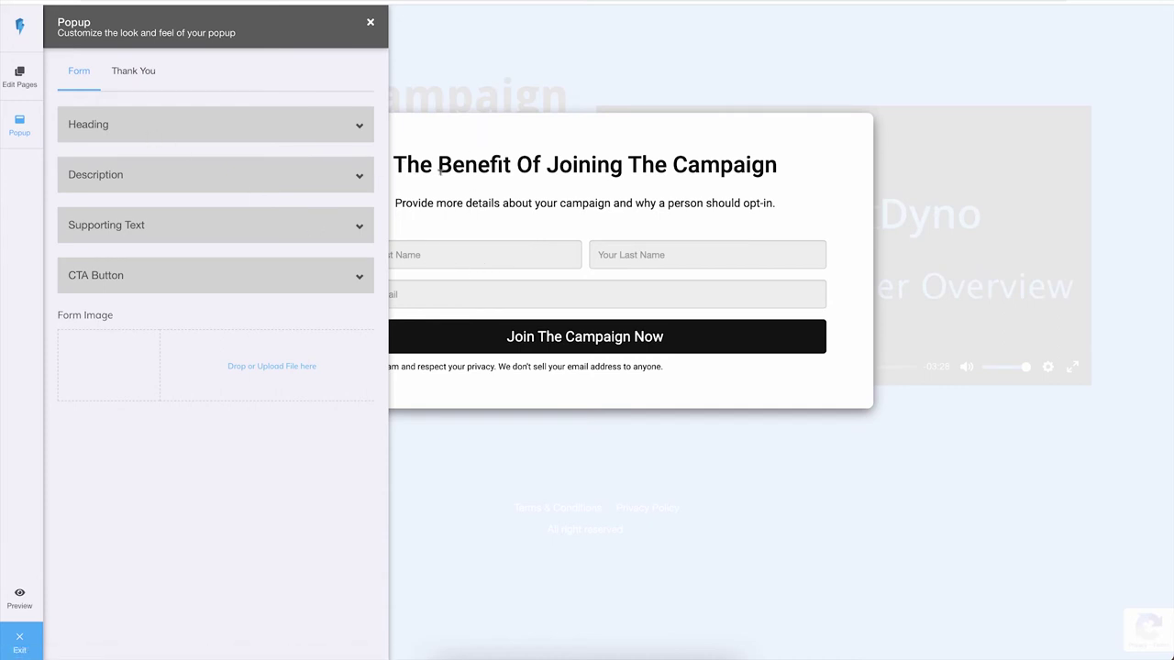
click(230, 131)
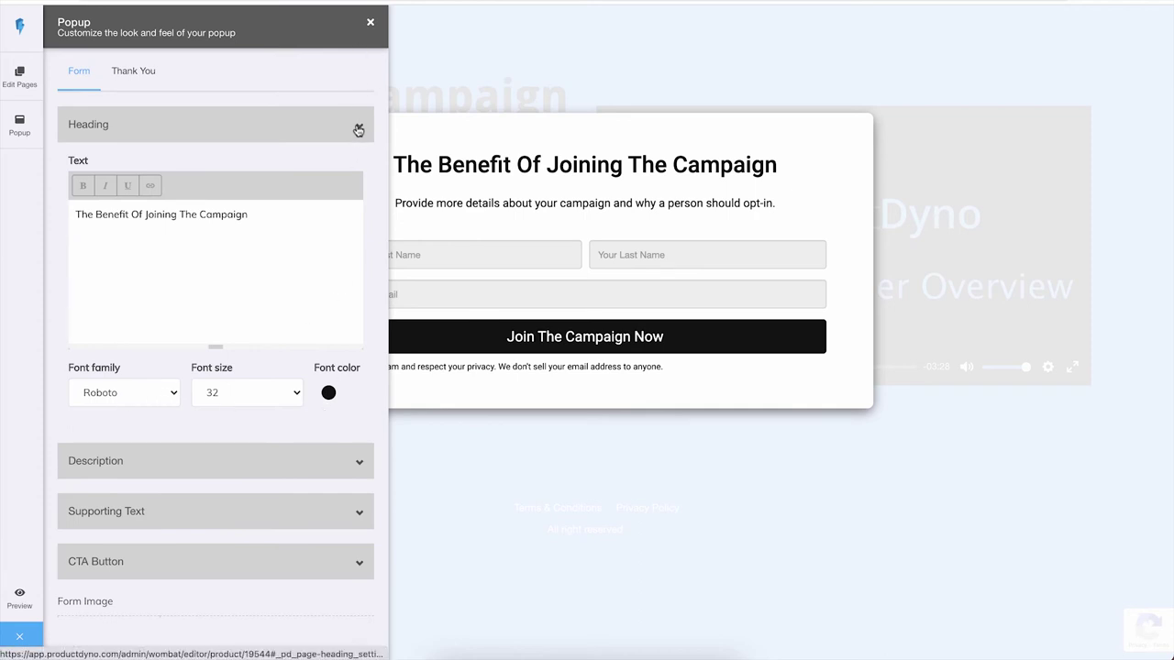
click(358, 126)
drag(417, 385, 555, 367)
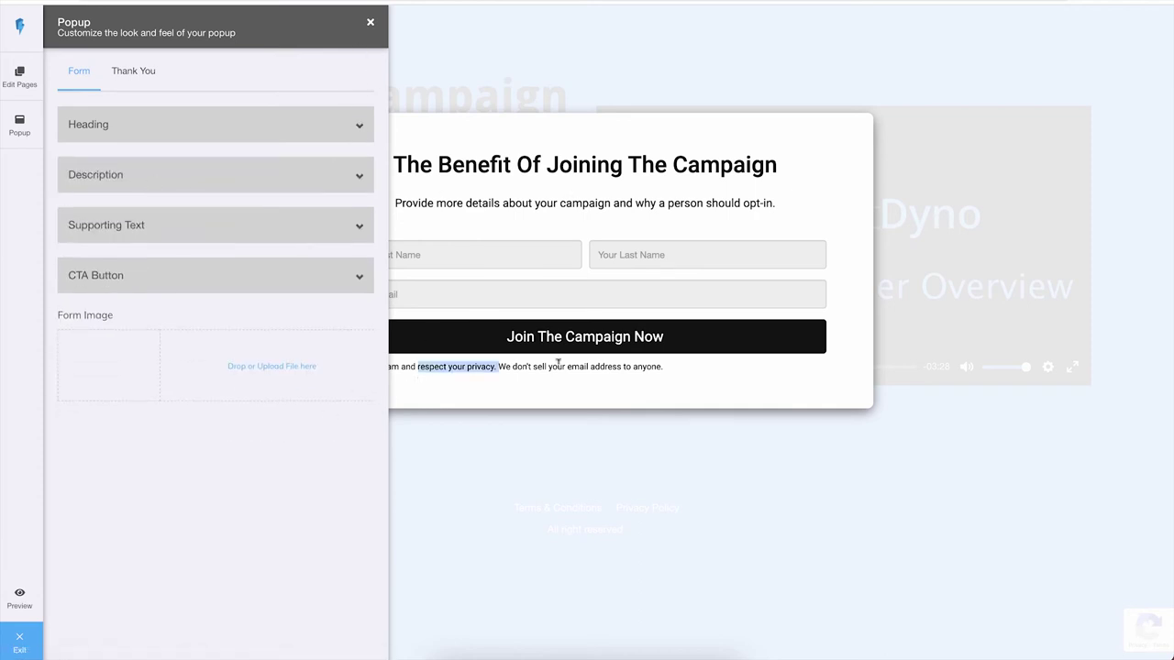
double_click(605, 367)
click(535, 348)
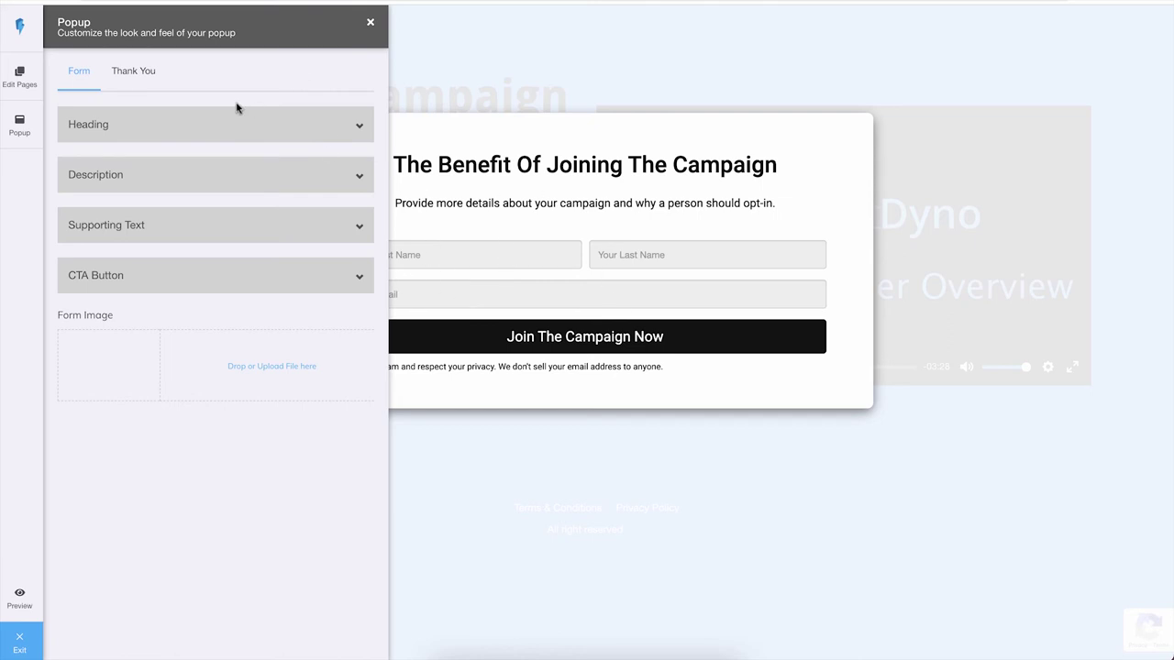
Review the thank-you popup and its CTA button settings, and return to the form popup.
click(137, 74)
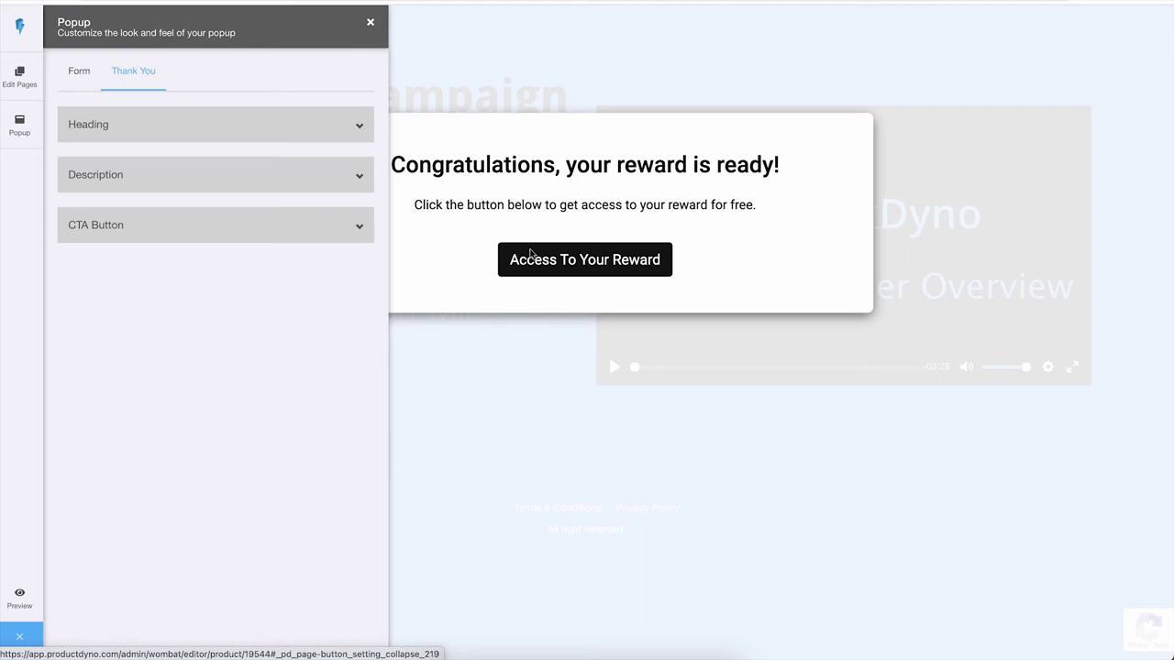
click(288, 234)
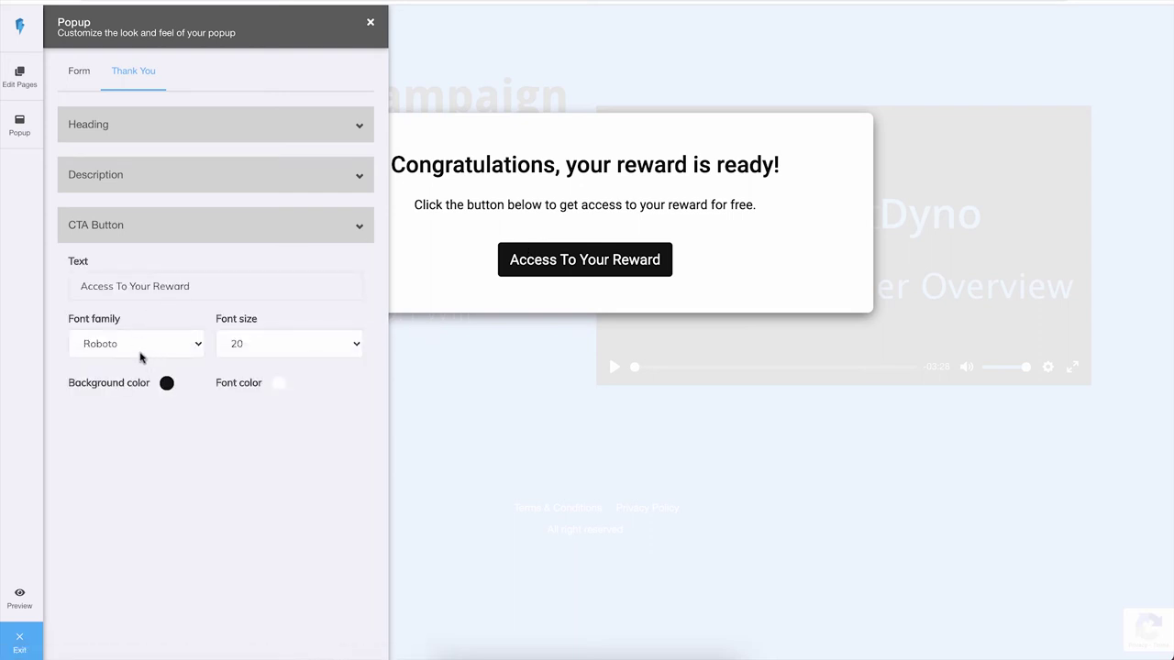
click(77, 73)
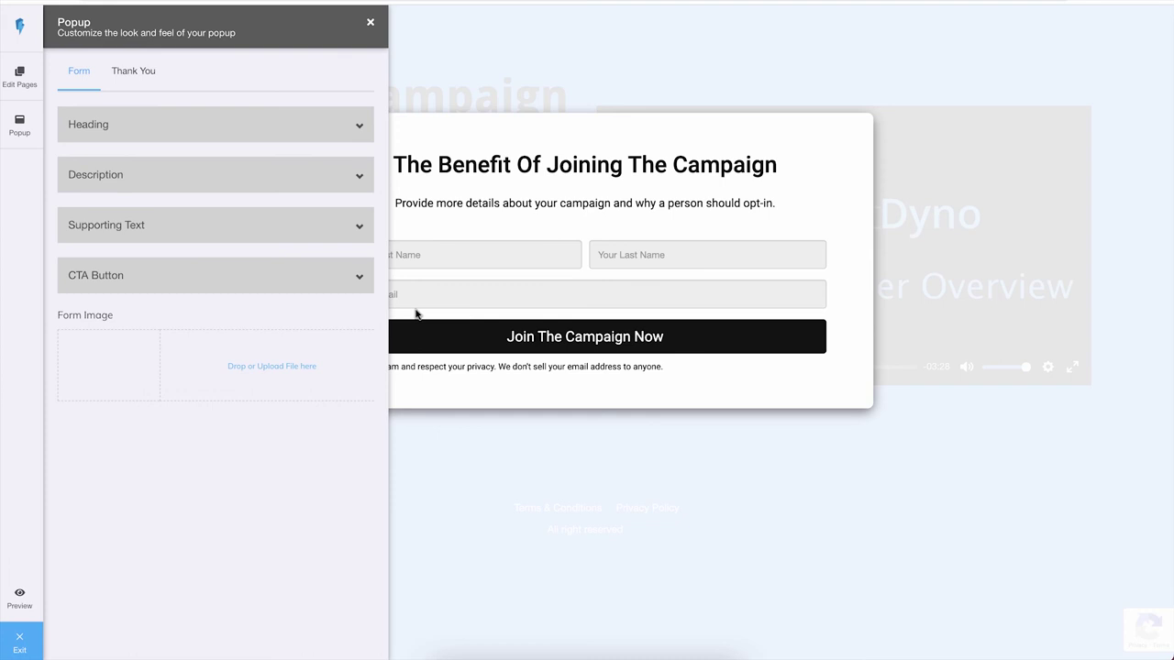
Exit the designer and enable the legal checkbox in the product's Emails & More settings, saving the change.
click(20, 642)
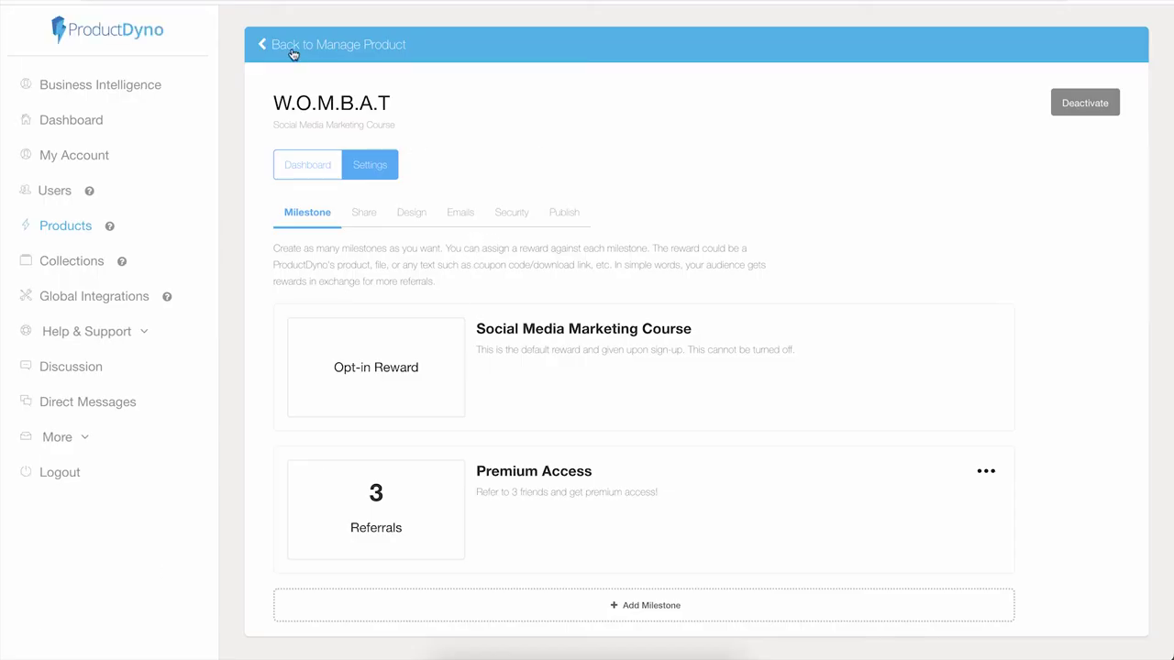
click(264, 46)
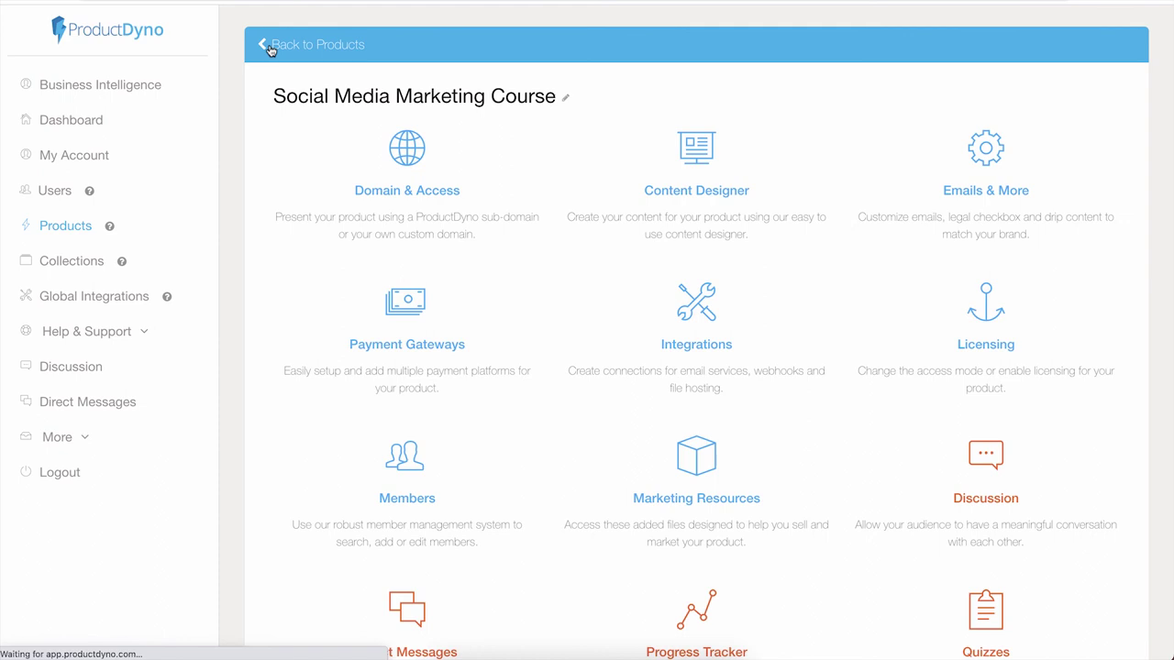
click(983, 154)
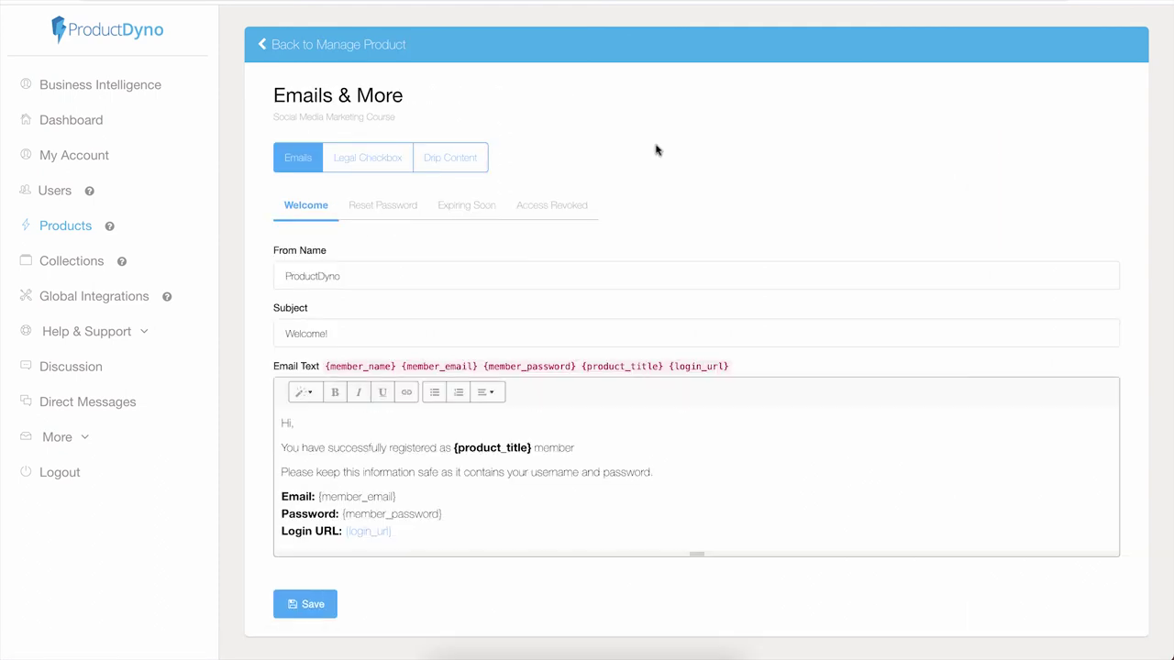
click(369, 163)
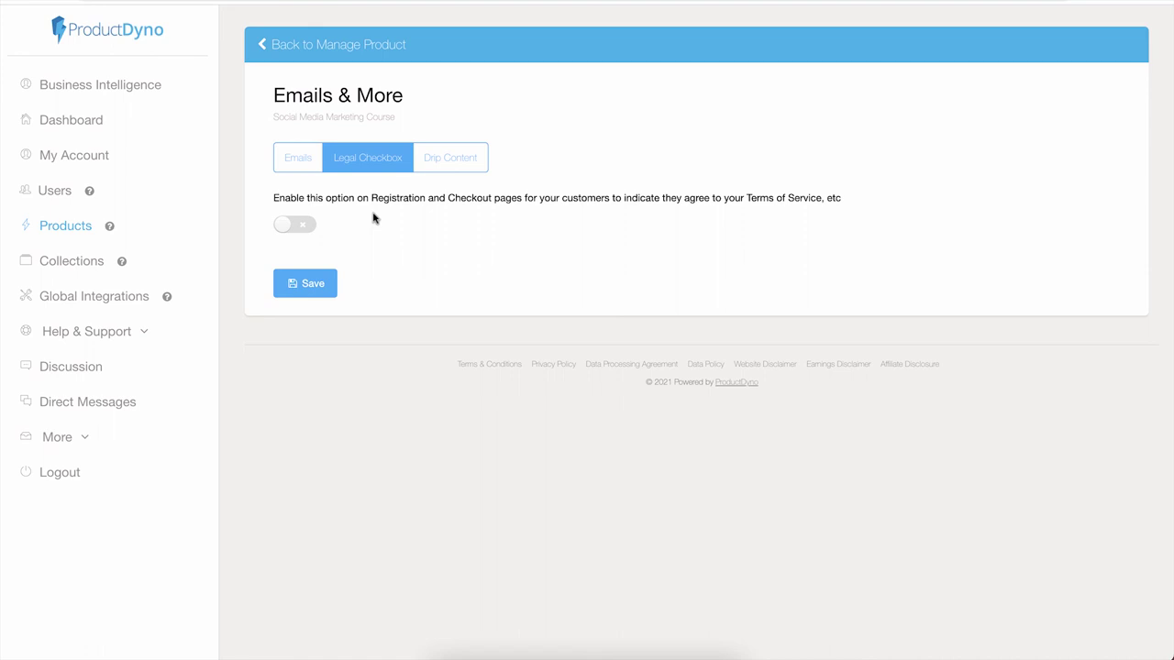
click(306, 227)
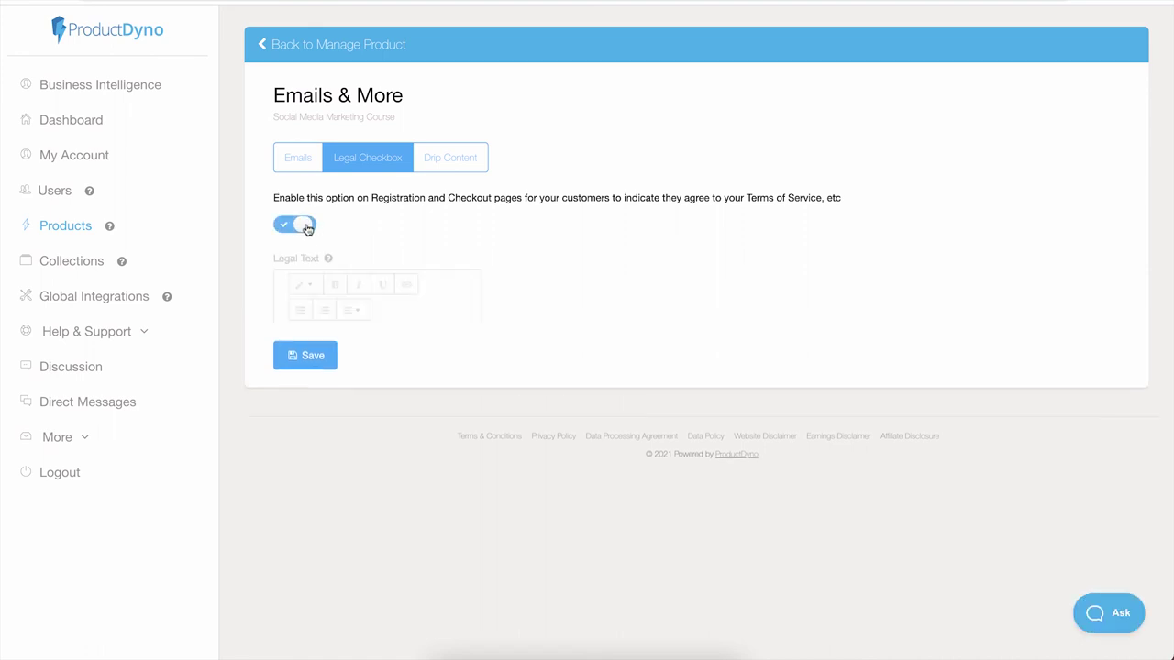
click(290, 585)
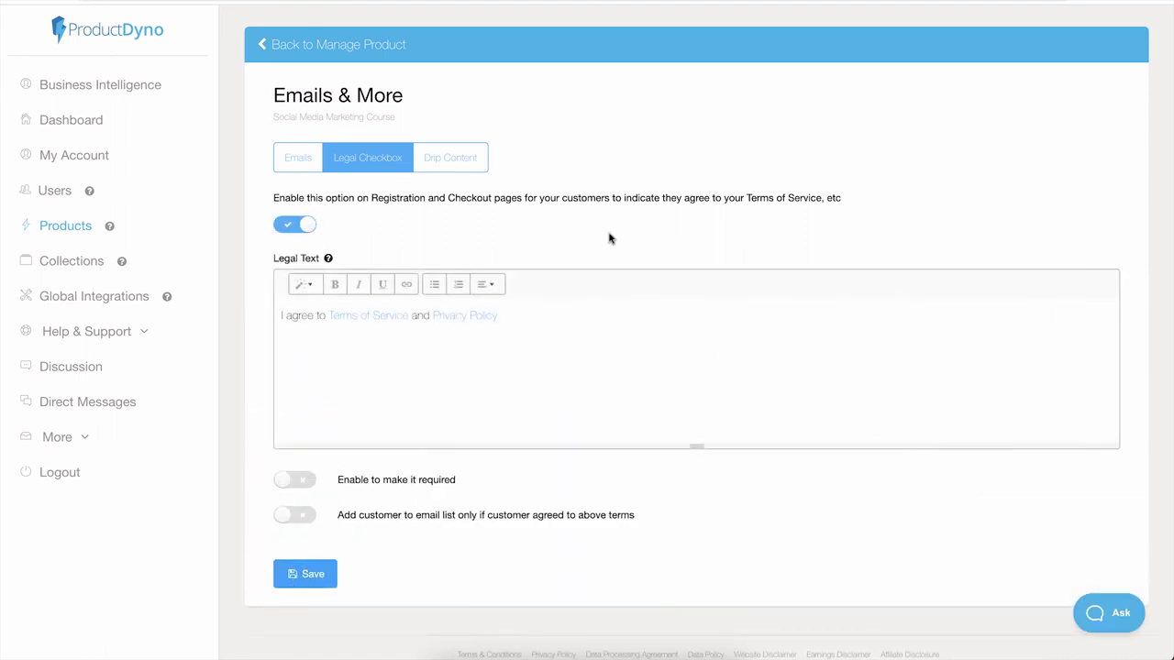
Reopen the W.O.M.B.A.T page designer and check the opt-in popup form for the legal checkbox.
click(283, 46)
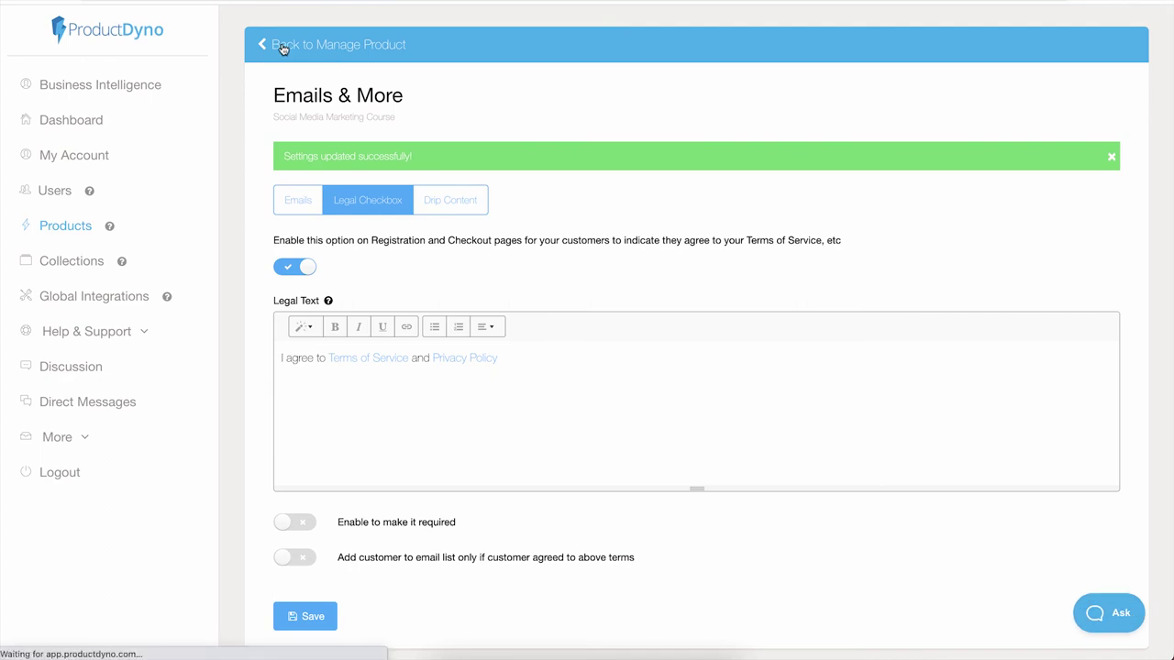
scroll(642, 385, down, 5)
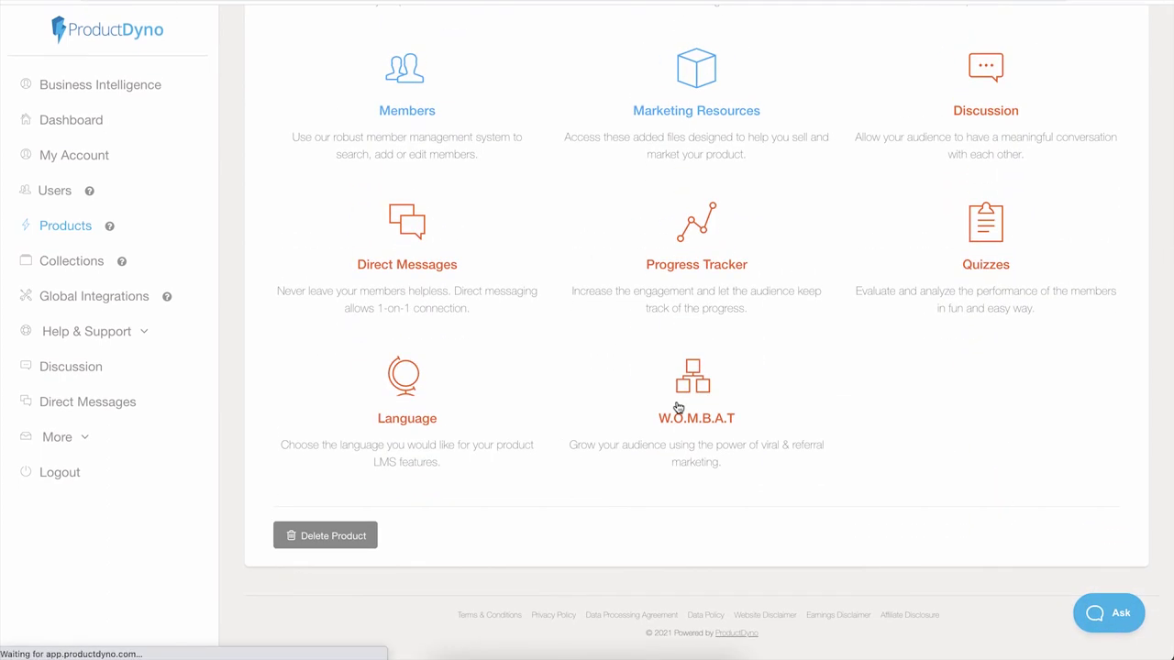
click(677, 407)
click(370, 164)
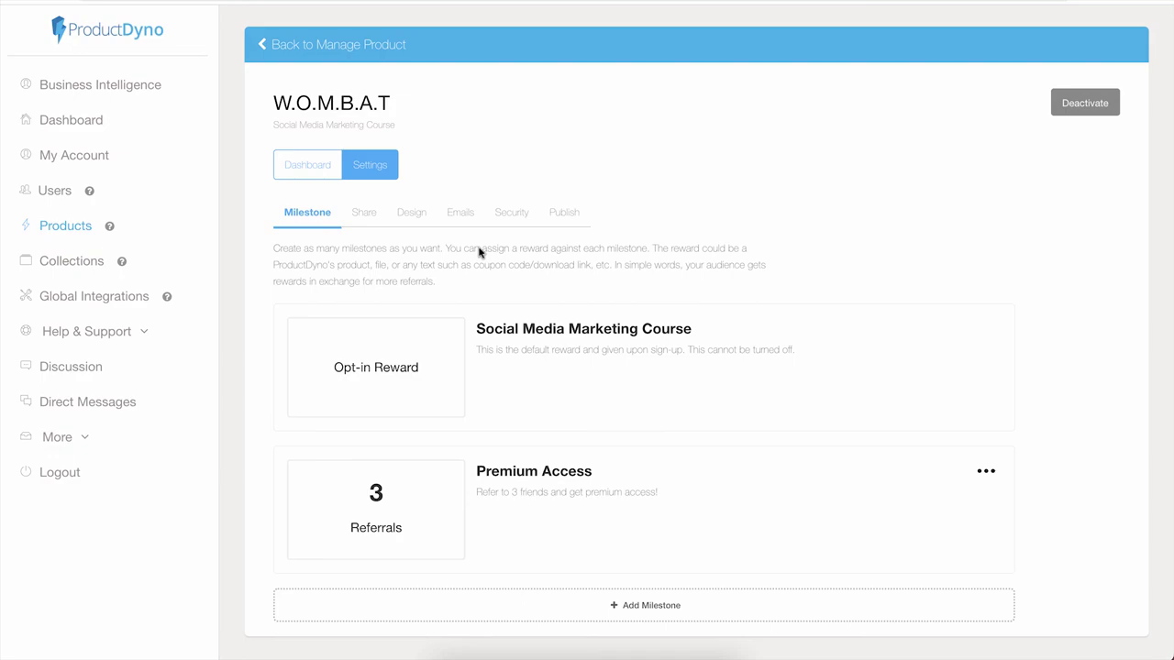
click(404, 218)
click(360, 286)
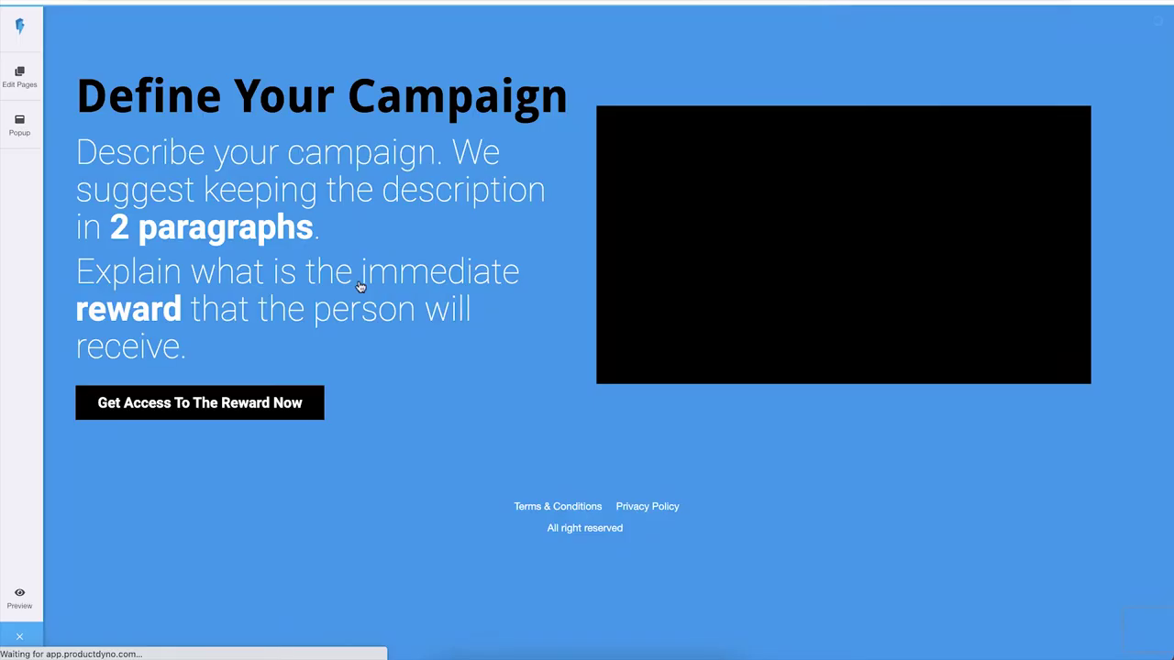
click(22, 131)
click(371, 24)
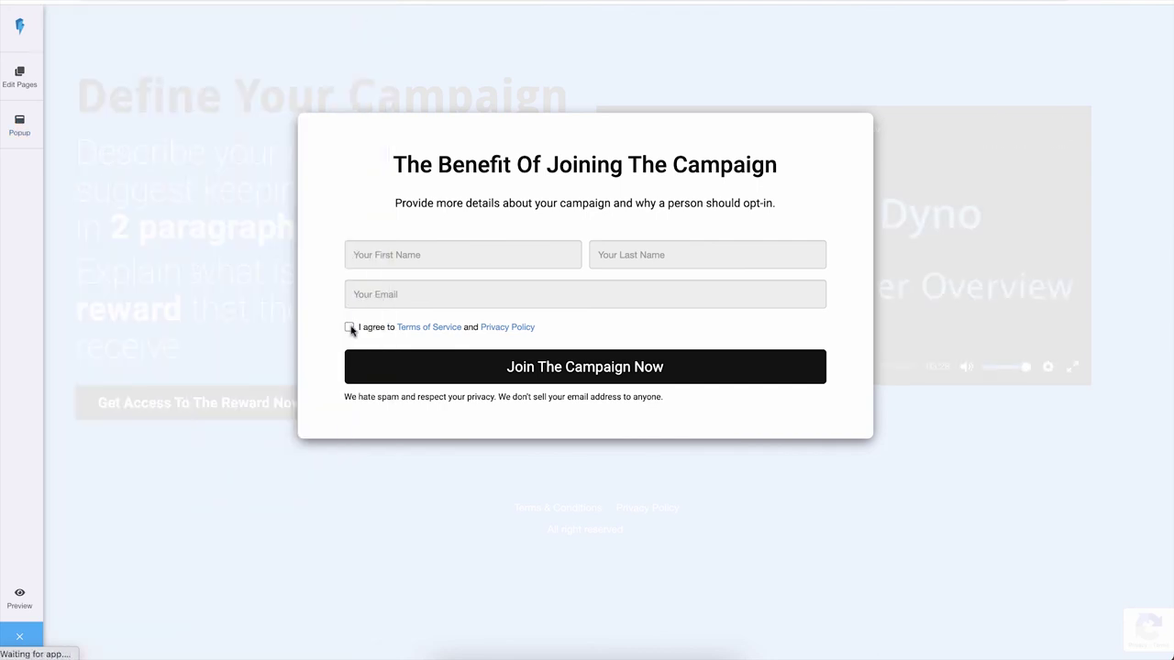